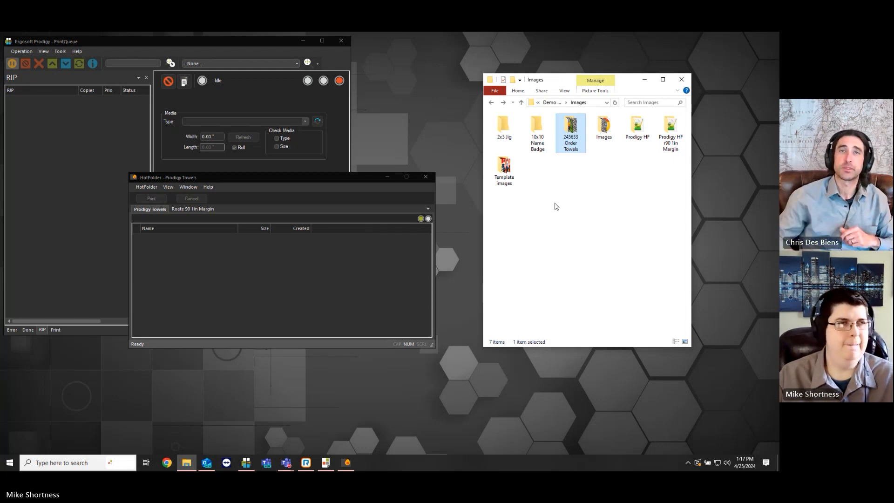
click(577, 226)
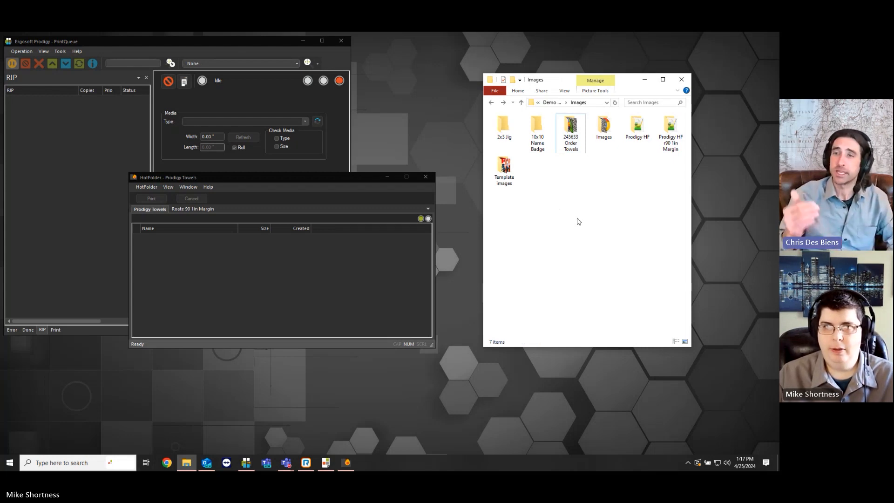
click(207, 266)
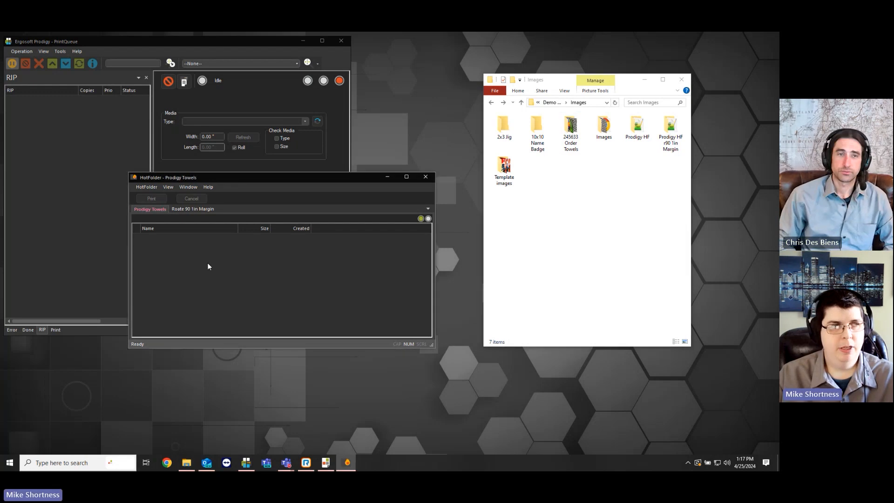
mouse_move(261, 183)
mouse_down()
mouse_move(319, 178)
mouse_move(258, 195)
mouse_up()
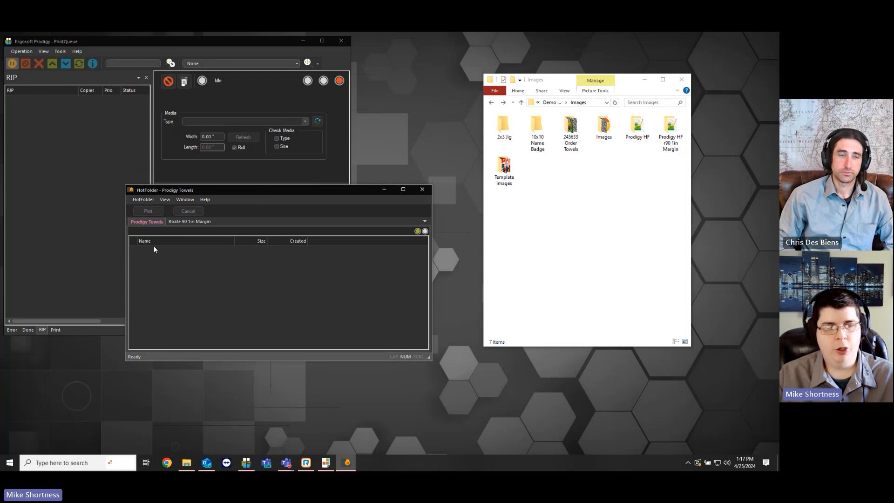
Open the Prodigy Towels hotfolder settings and review its General, Job and Image Import pages, then cancel
click(144, 199)
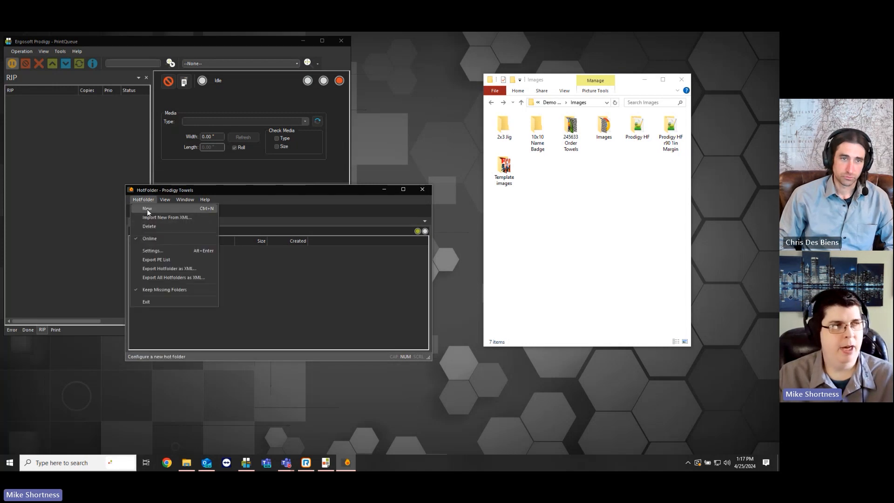
click(152, 250)
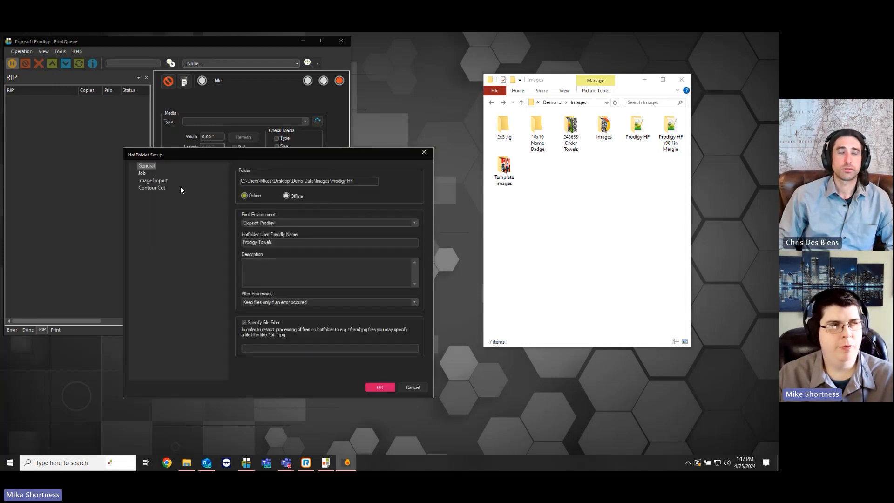
click(142, 172)
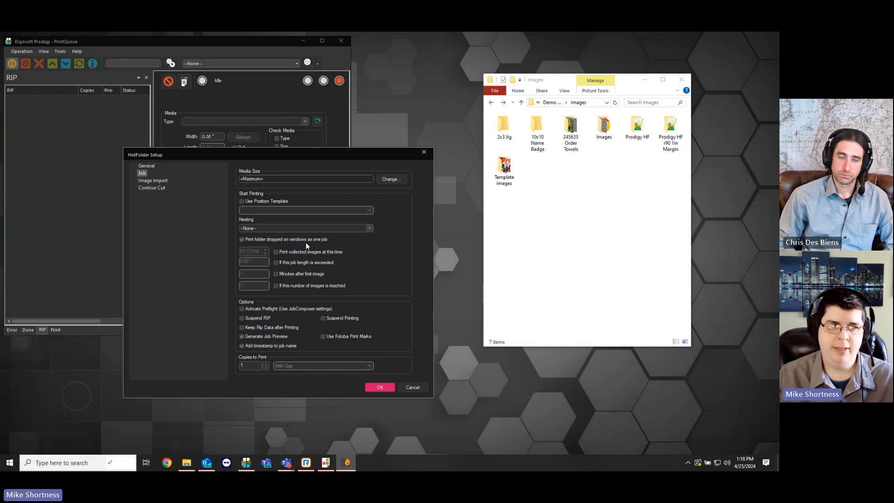
click(155, 182)
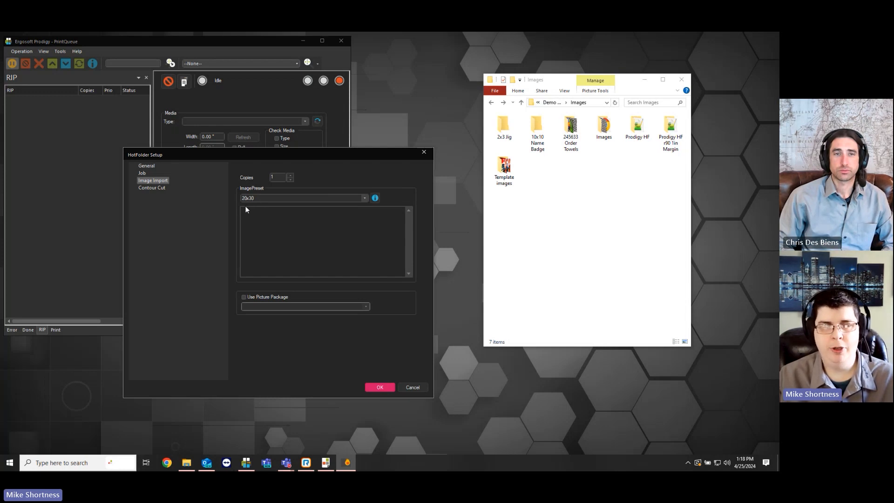
click(408, 387)
Open the 245633 Order Towels folder to view its images, then return to the Images folder
drag(337, 194, 351, 215)
click(567, 146)
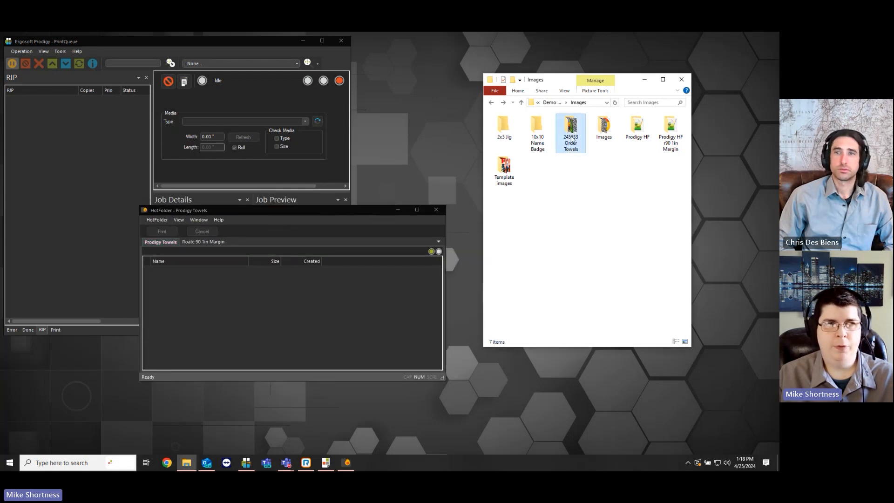
double_click(567, 146)
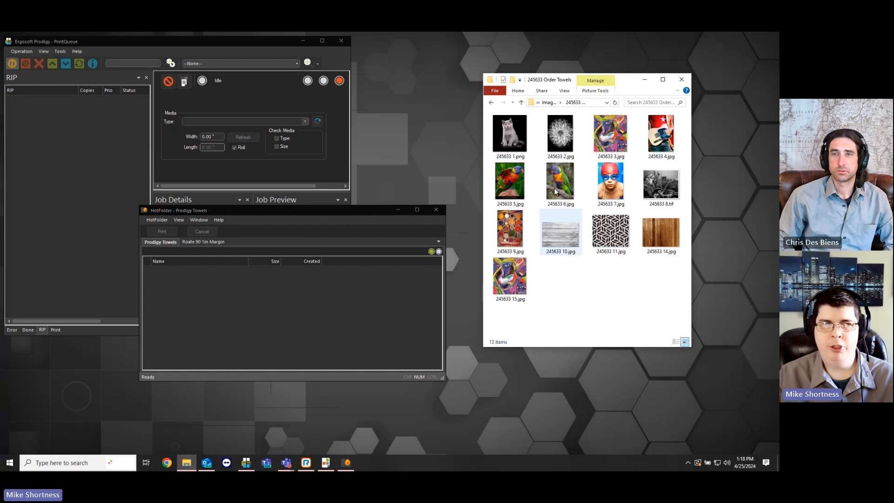
key(alt+Left)
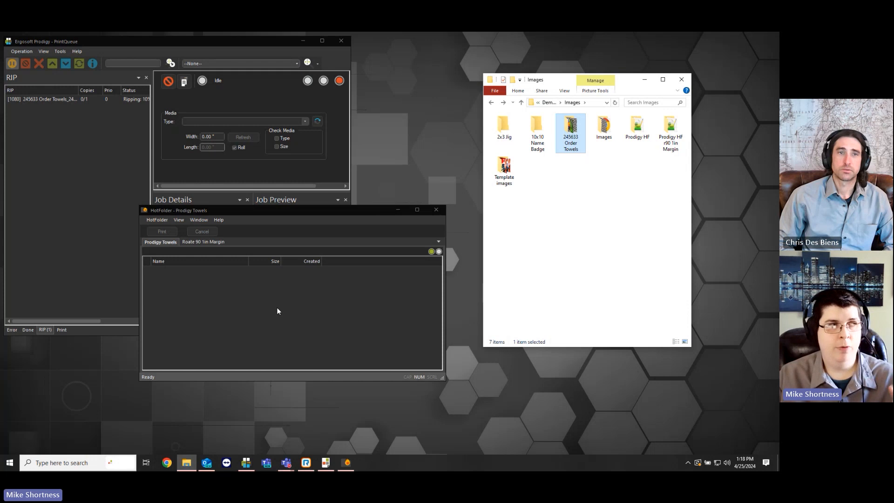
Select the 245633 Order Towels job in the RIP queue to view its job details and preview
click(39, 98)
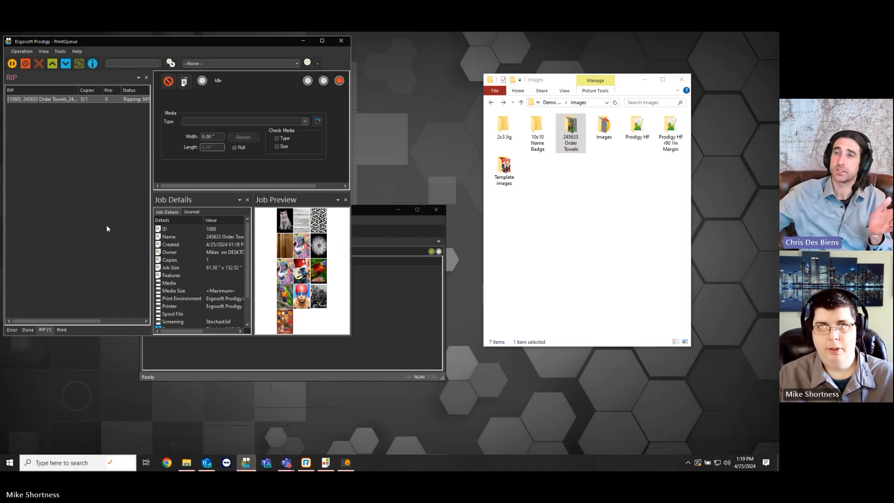
click(392, 294)
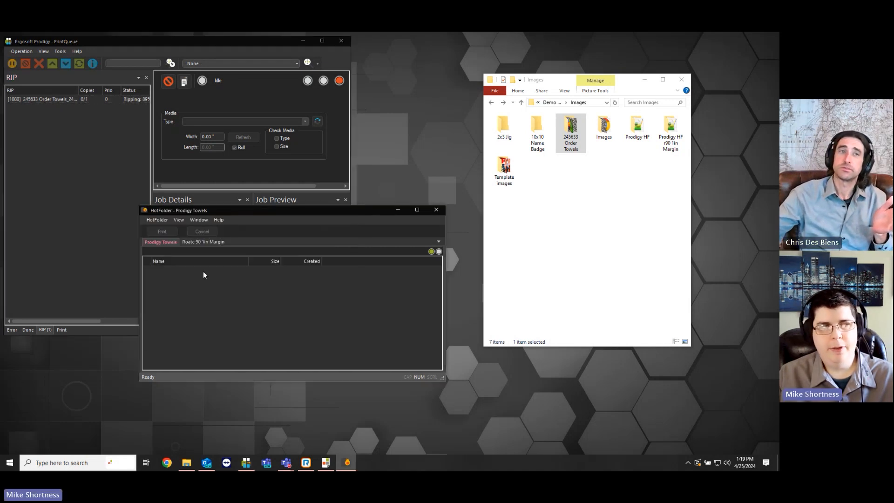
Reopen the Prodigy Towels hotfolder settings, inspect the Job page options, and cancel
double_click(232, 240)
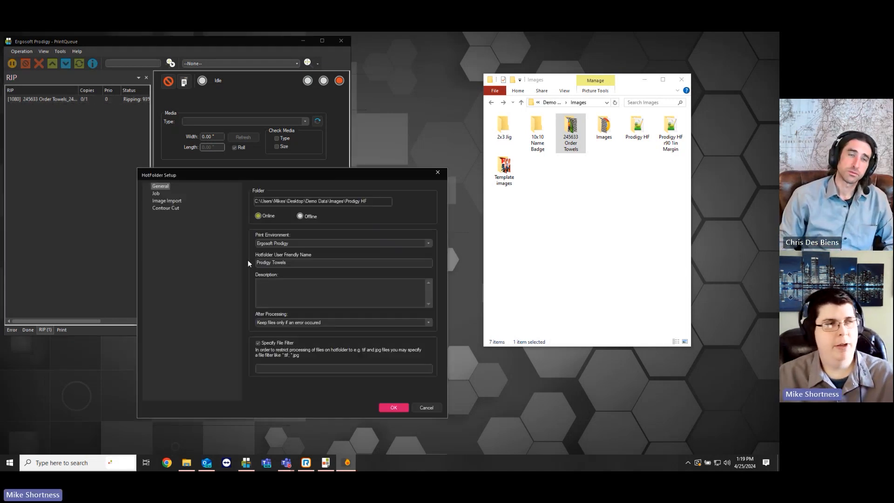
click(156, 193)
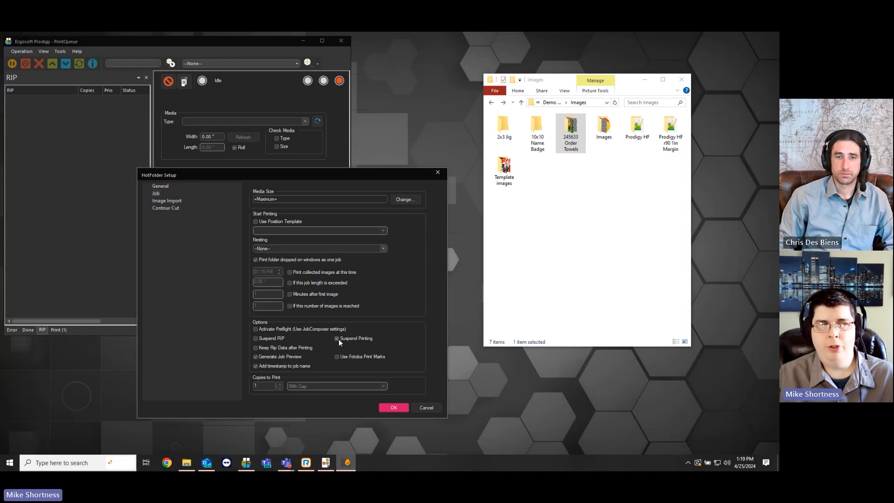
click(418, 407)
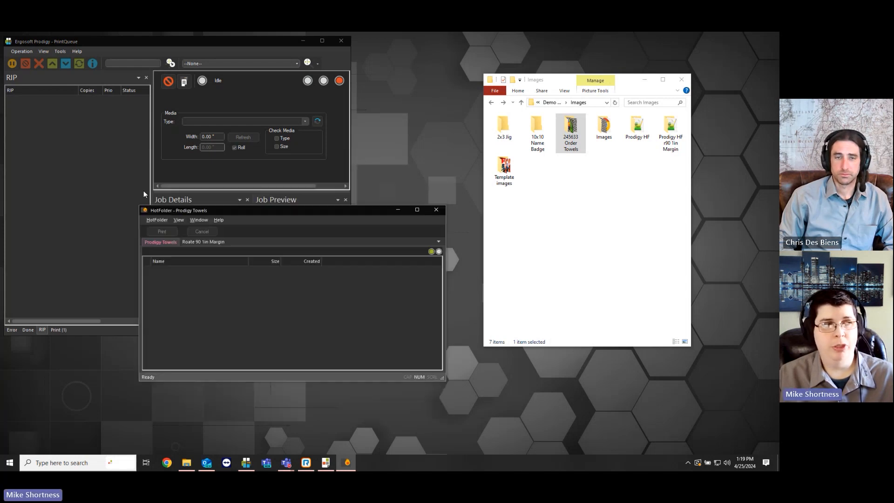
Suspend the 245633 Order Towels job in the Print queue
click(121, 185)
click(59, 329)
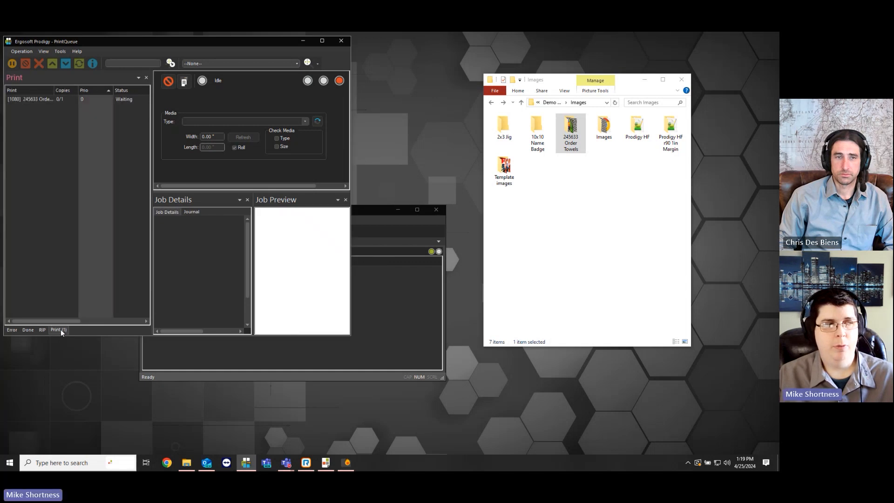
click(44, 100)
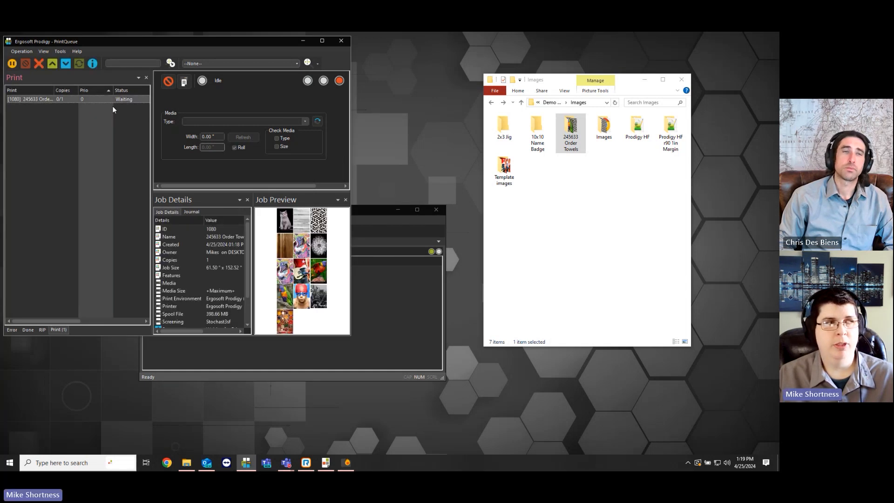
right_click(121, 98)
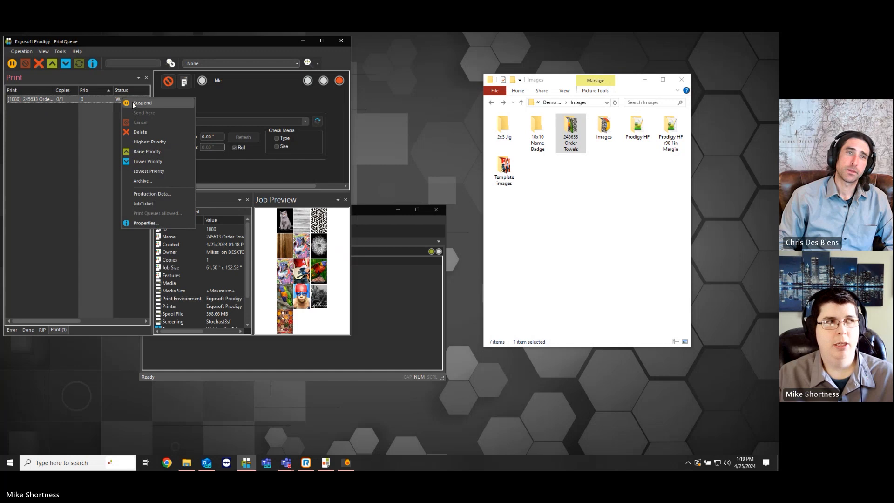
click(114, 126)
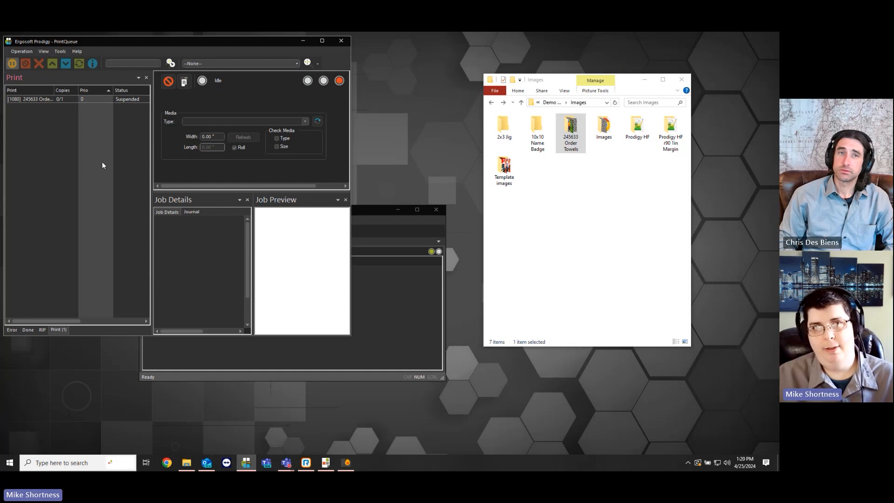
Open the hotfolder settings again to review the Job page's start printing and suspend options, then cancel
click(385, 284)
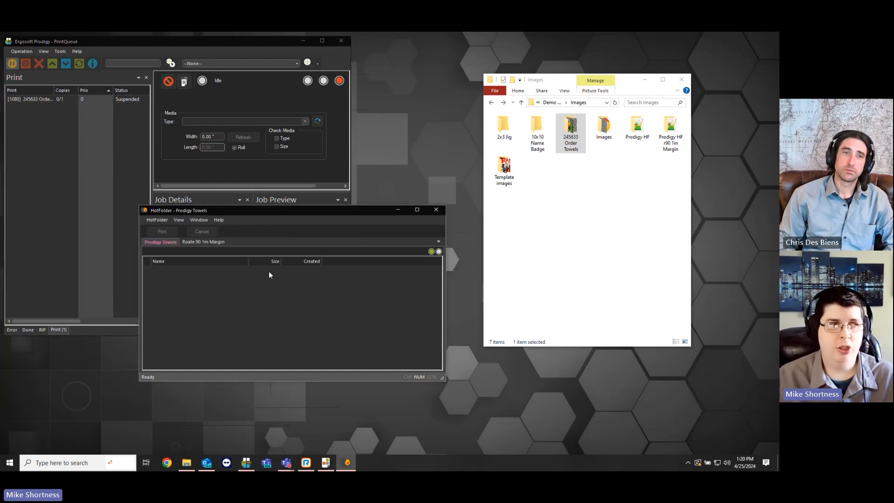
double_click(250, 302)
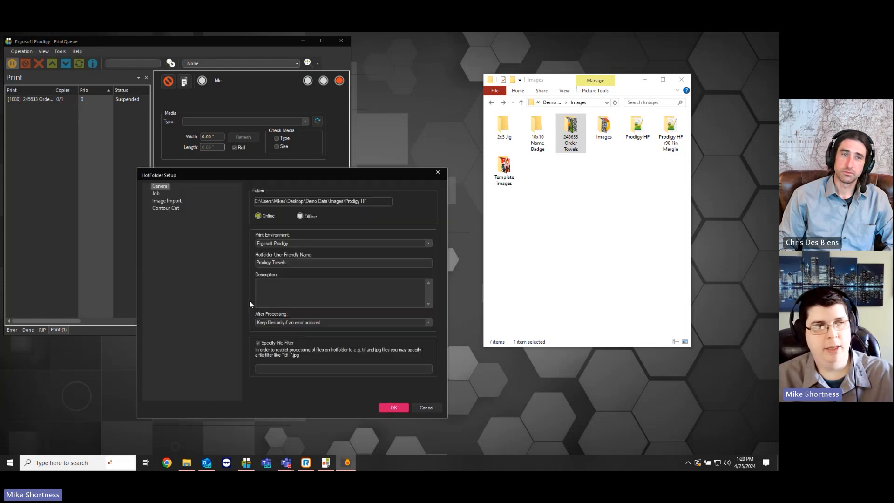
click(157, 194)
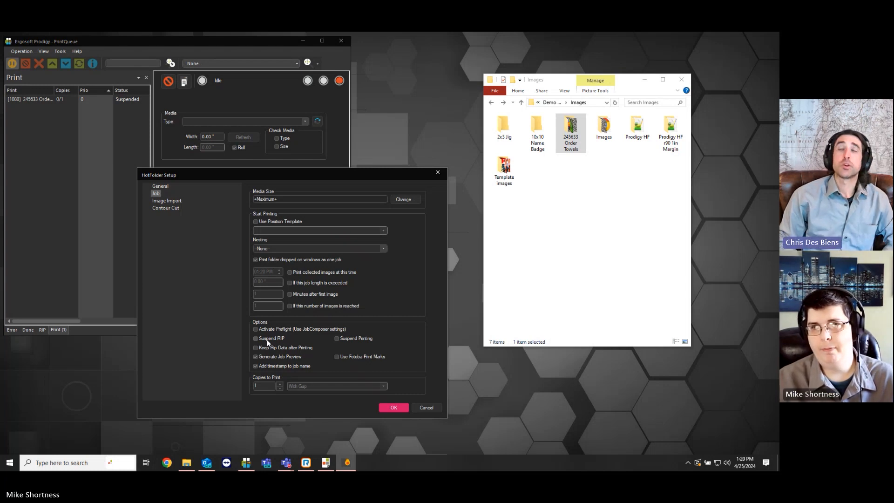
click(426, 407)
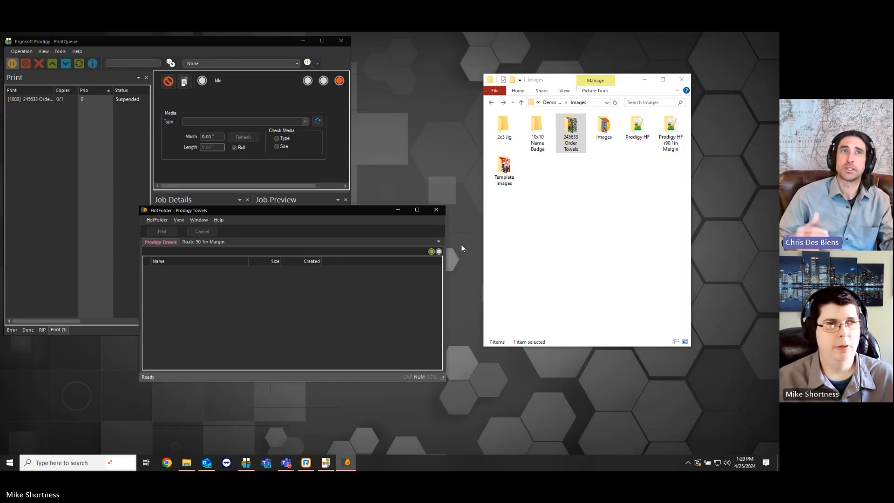
Toggle the timed and image-count start printing options on the hotfolder's Job page, then cancel the dialog
click(579, 206)
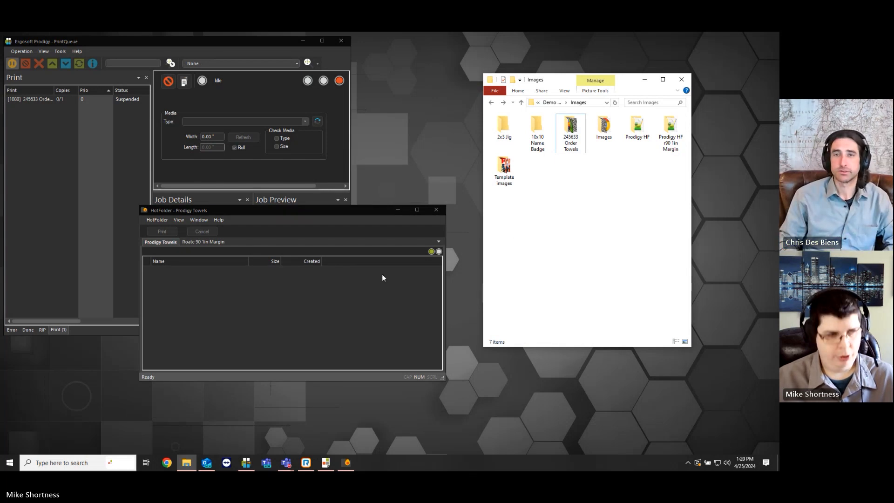
click(361, 298)
double_click(347, 296)
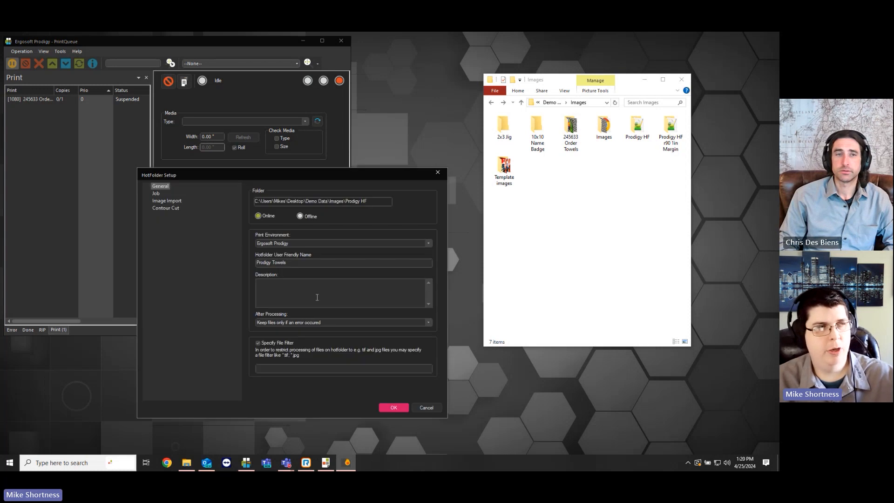
click(156, 193)
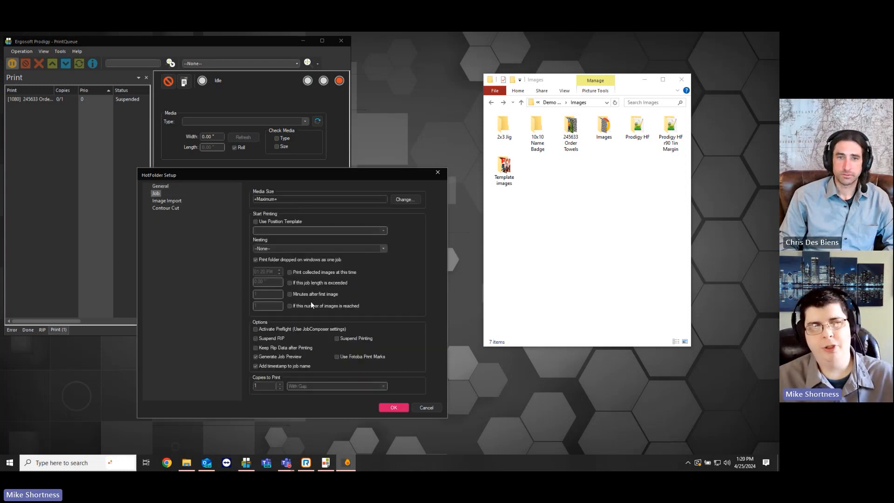
click(289, 273)
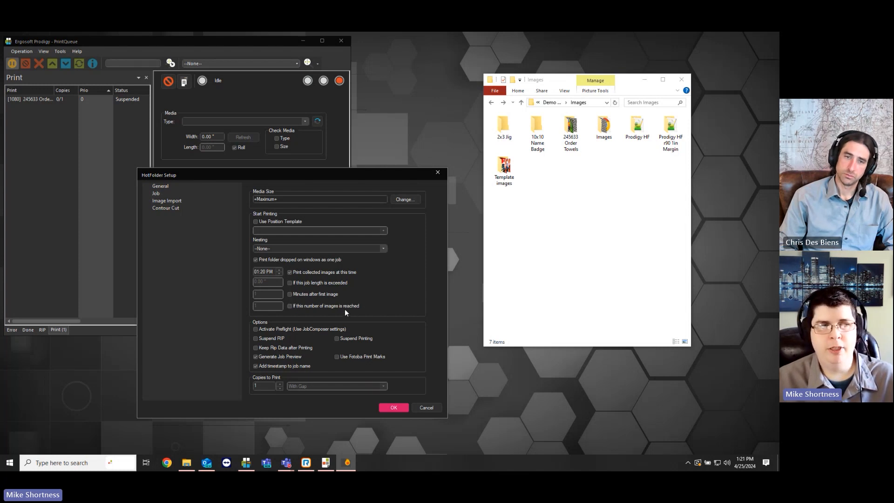
click(290, 305)
click(255, 306)
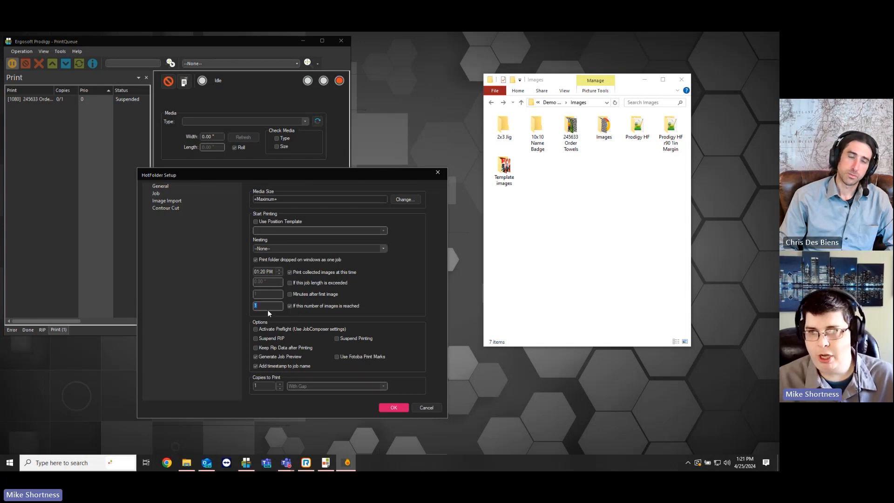
click(292, 306)
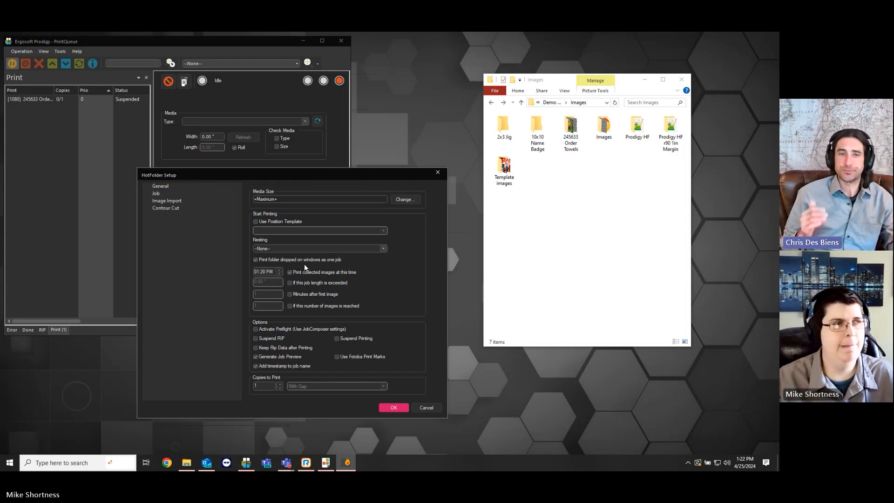
click(424, 407)
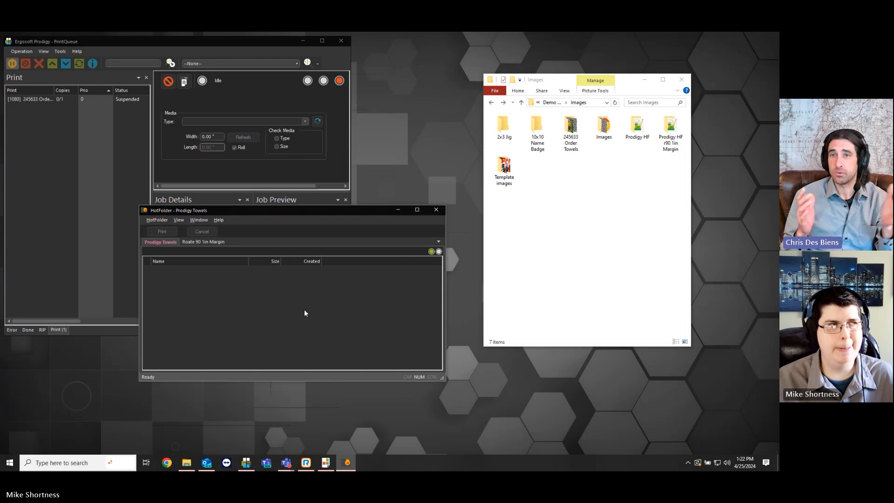